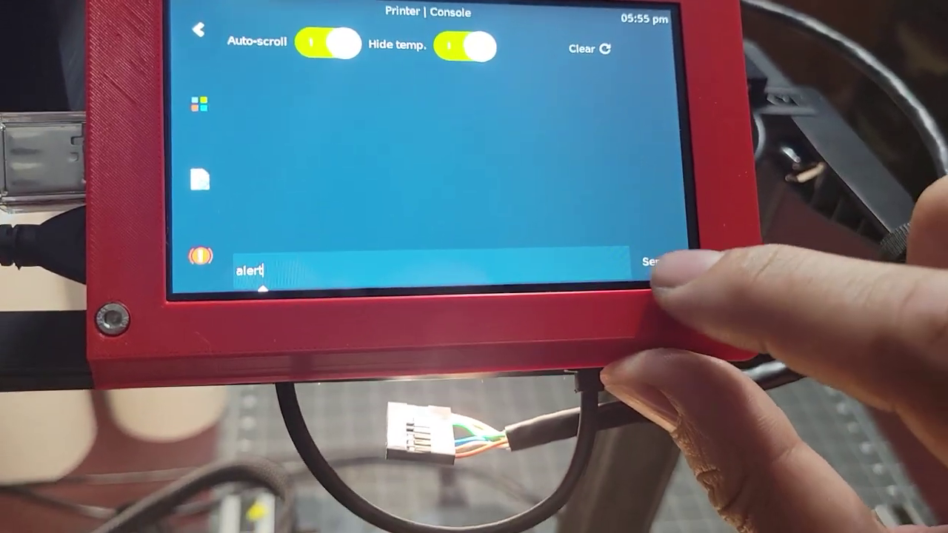
Send the 'alert' command from the first printer's console.
{"action": "left_click", "coordinate": [607, 347]}
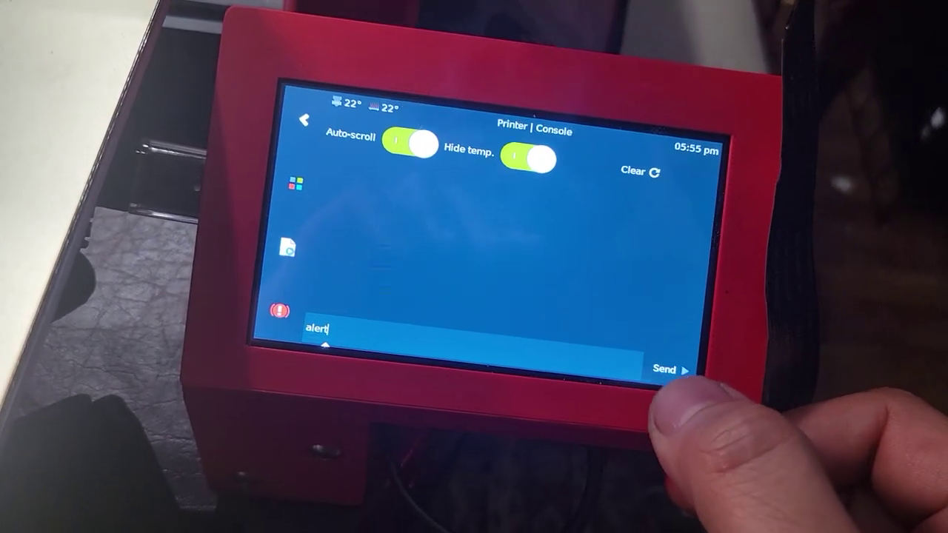
Send the 'alert' command from the second printer's console.
{"action": "left_click", "coordinate": [649, 376]}
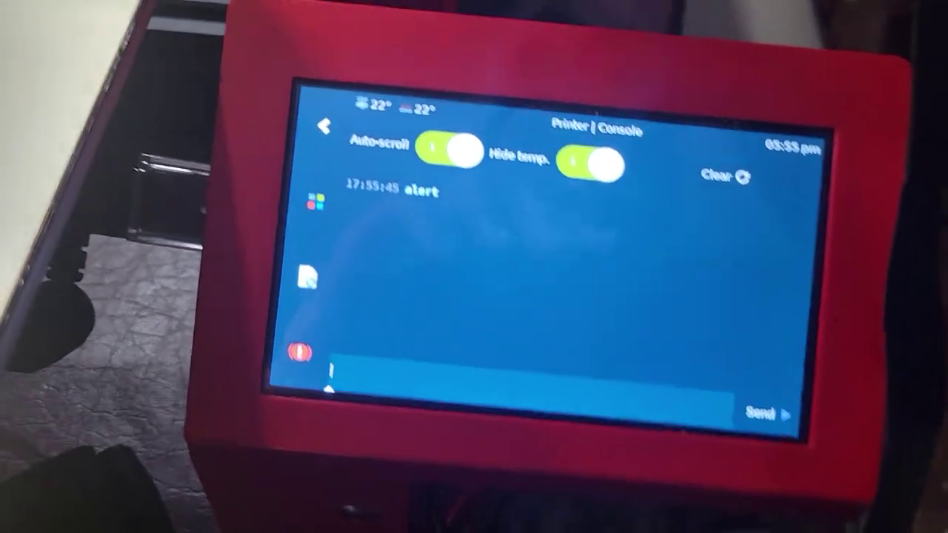